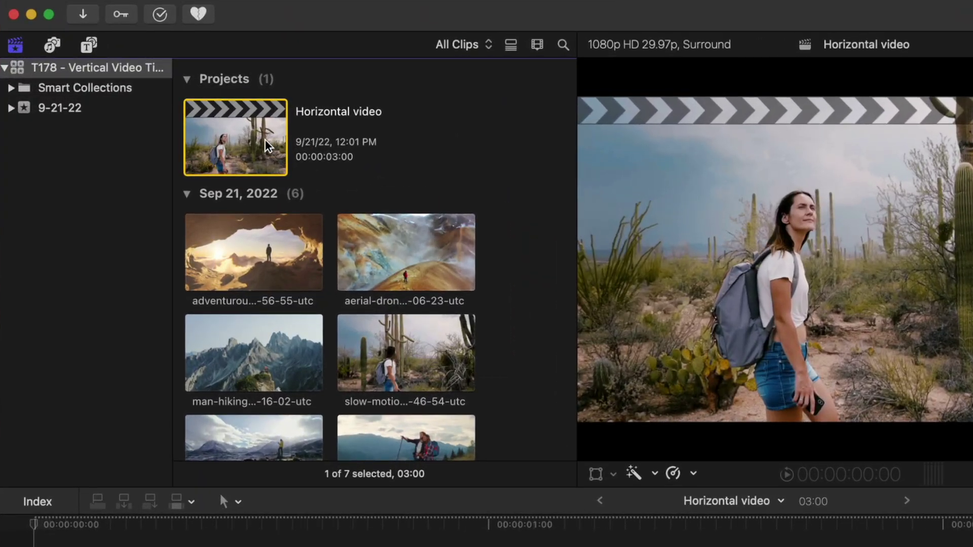
# - Duplicate the Horizontal video project as 'Vertical' with Vertical format at 1080x1920 resolution
pyautogui.rightClick(265, 139)
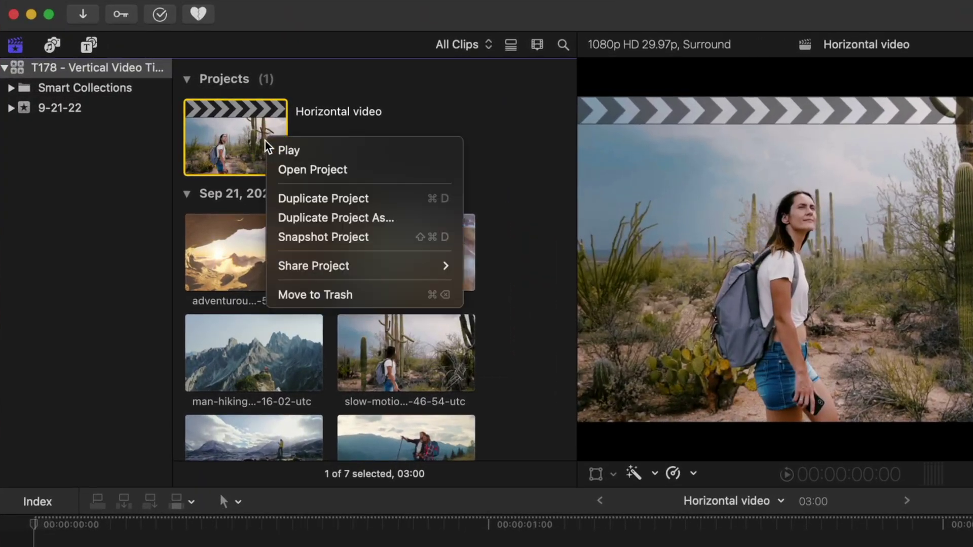
pyautogui.click(314, 224)
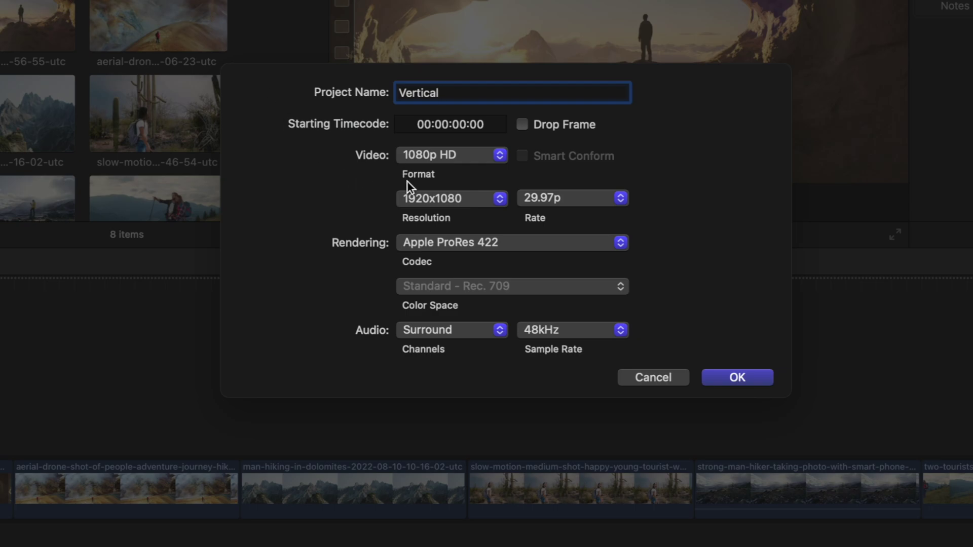
pyautogui.click(421, 156)
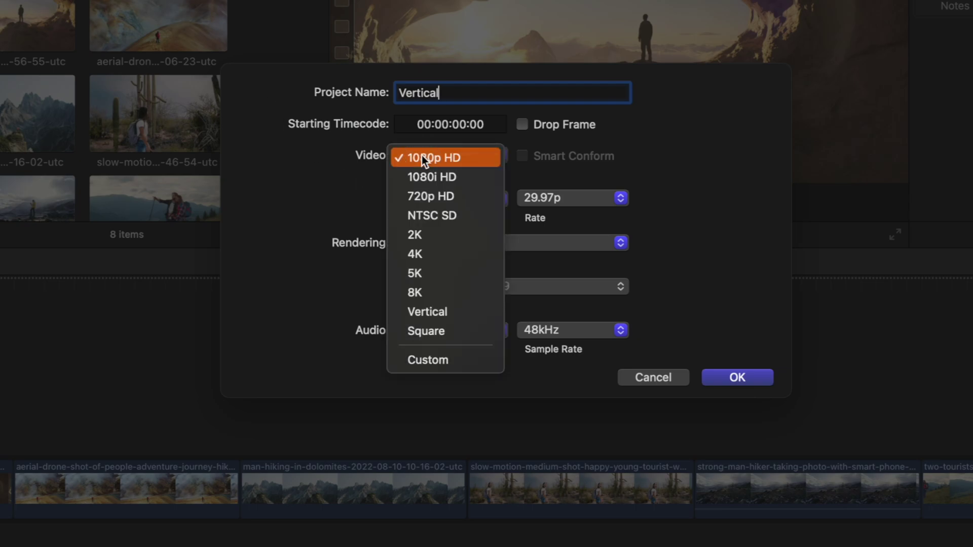
pyautogui.click(471, 311)
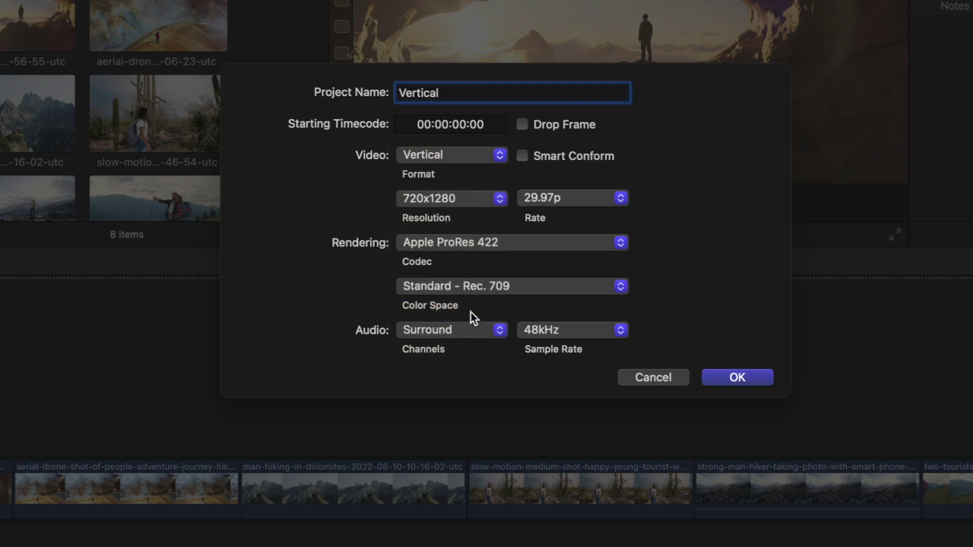
pyautogui.click(437, 201)
pyautogui.click(443, 222)
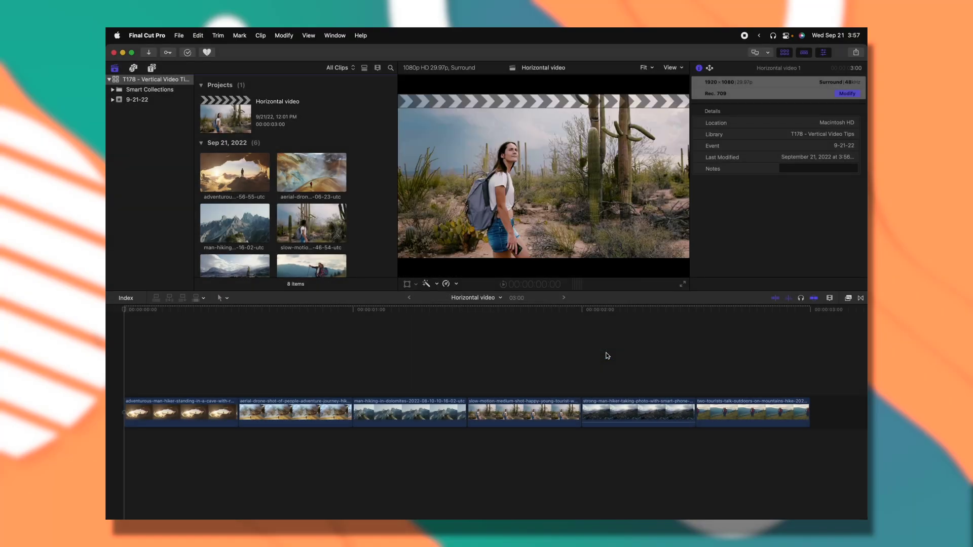
# - Scrub back and forth through the Vertical project's clips, stopping on the man-hiking clip
pyautogui.moveTo(446, 310); pyautogui.dragTo(623, 320)
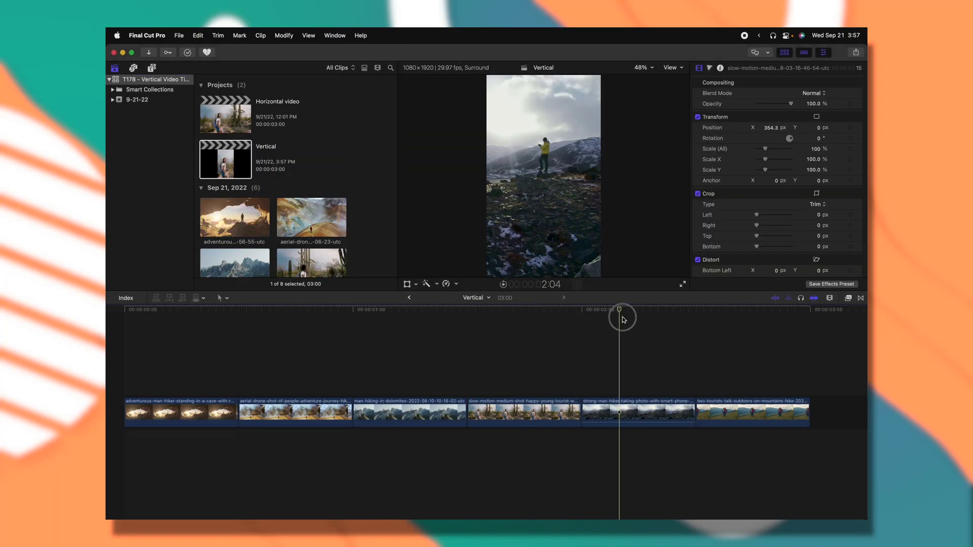
pyautogui.moveTo(705, 310); pyautogui.dragTo(480, 336)
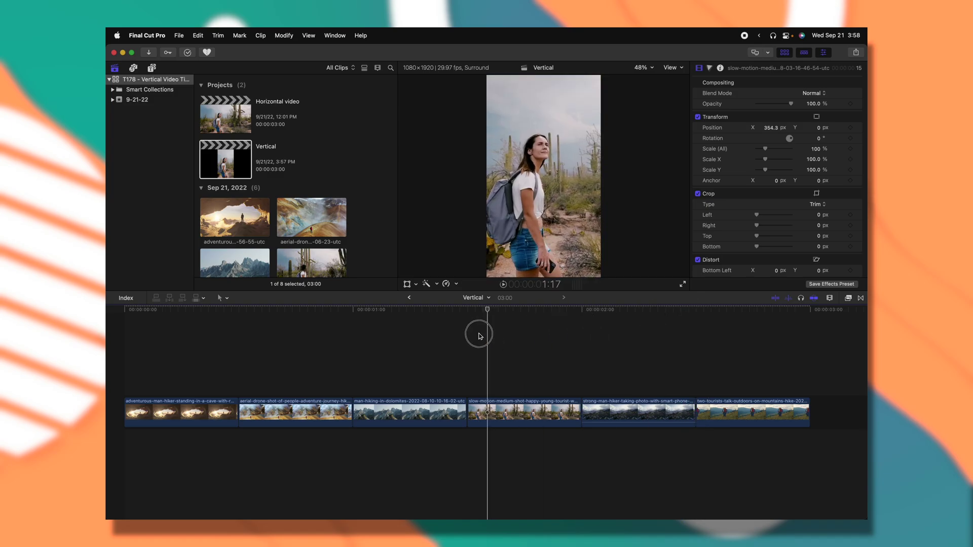
pyautogui.moveTo(410, 347); pyautogui.dragTo(410, 347)
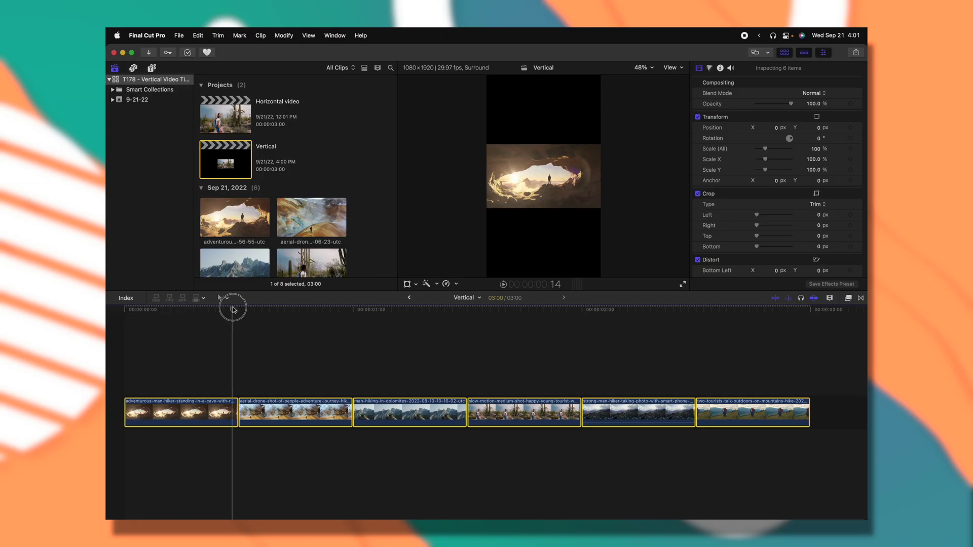
# - Preview the later clips, return to the cave clip at 0:12, and enlarge the clips
pyautogui.moveTo(232, 307); pyautogui.dragTo(332, 340)
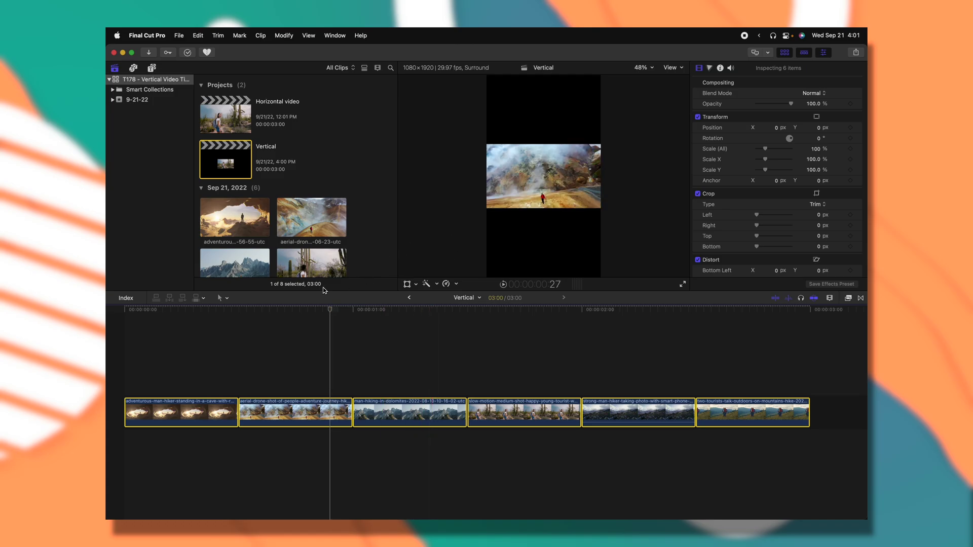
pyautogui.click(219, 310)
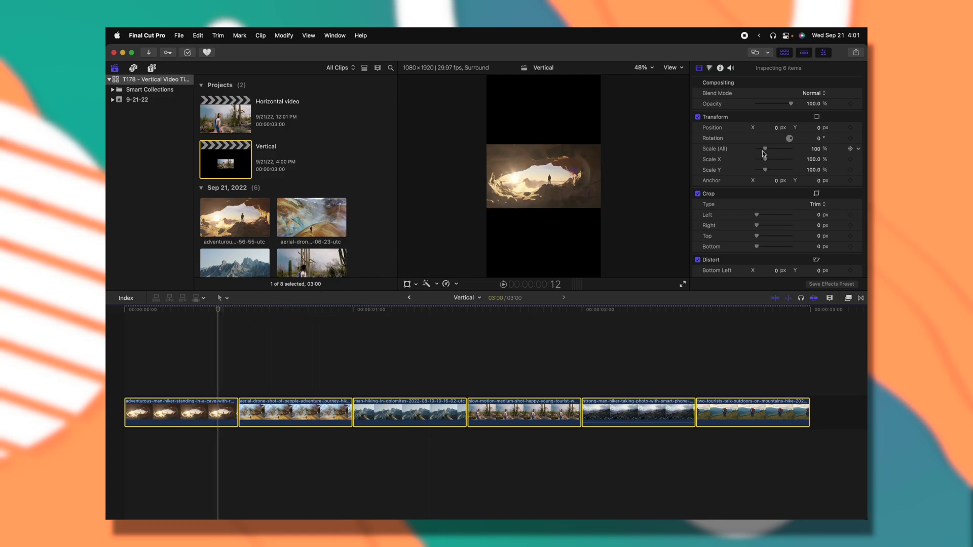
pyautogui.moveTo(763, 151); pyautogui.dragTo(785, 151)
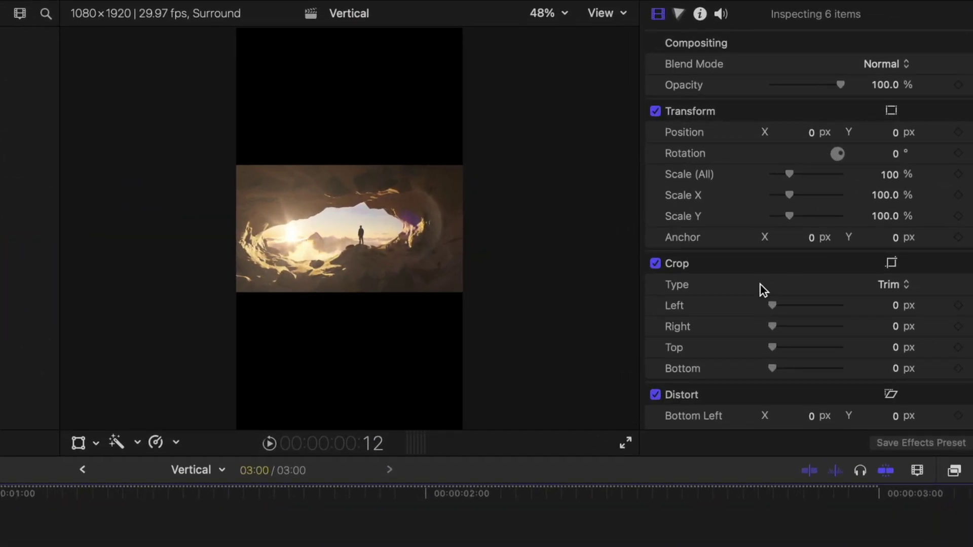
# - Set Spatial Conform Type to Fill for all clips and play back to check
pyautogui.scroll(-6, 743, 167)
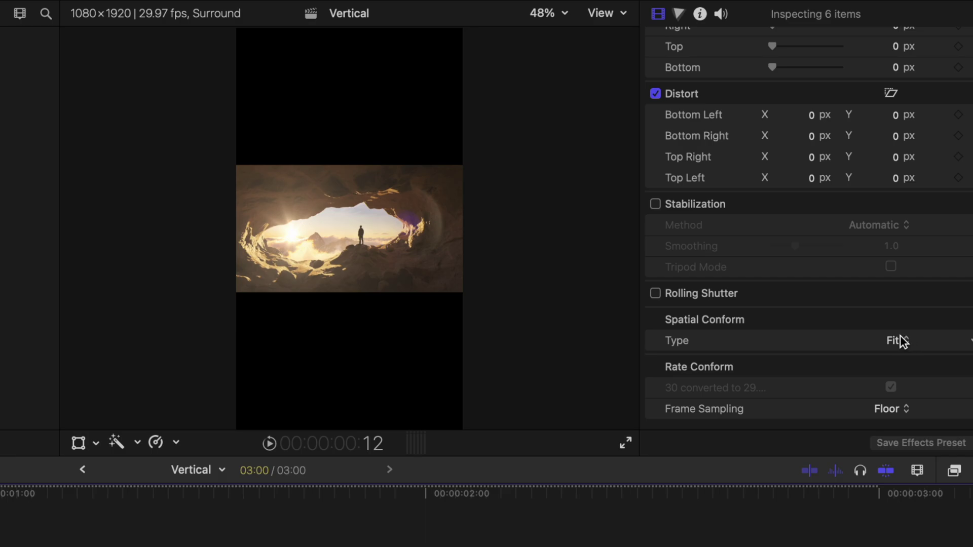
pyautogui.click(893, 363)
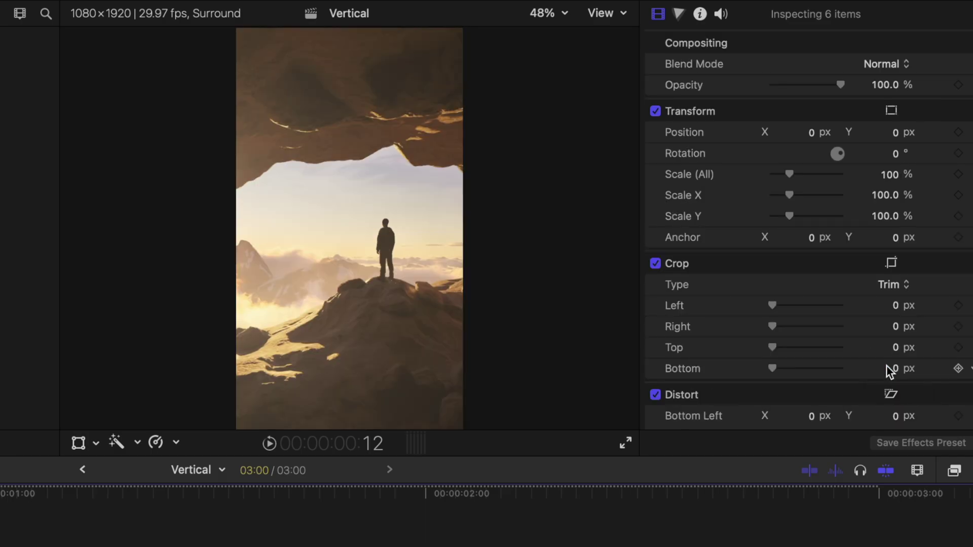
pyautogui.press('space')
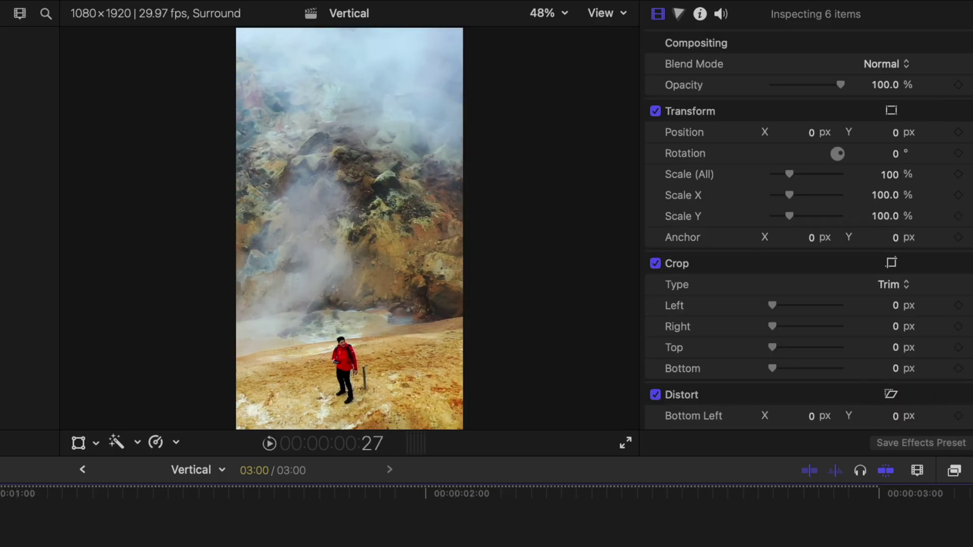
pyautogui.click(262, 505)
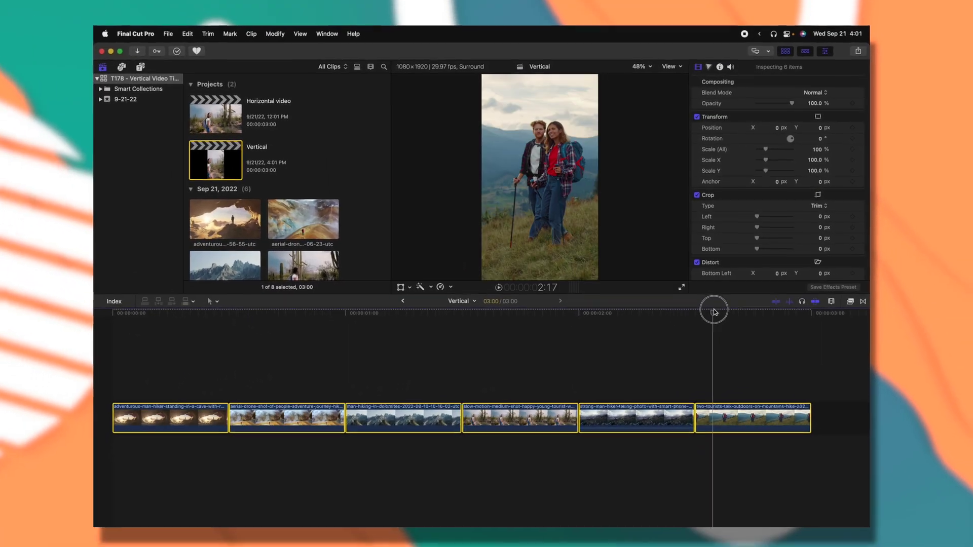
# - Place the Subscribe title above the video clips and preview it over the cave clip
pyautogui.moveTo(555, 315); pyautogui.dragTo(201, 325)
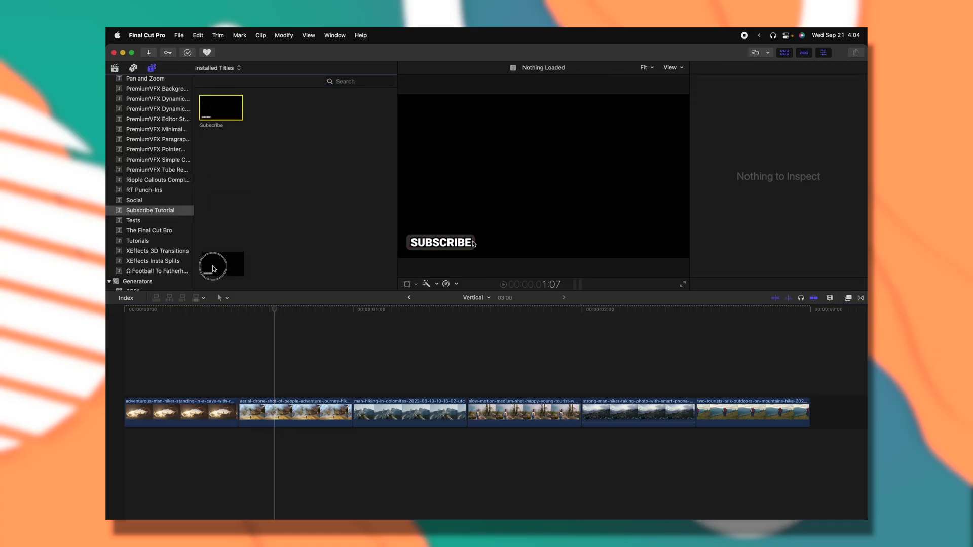
pyautogui.moveTo(213, 268); pyautogui.dragTo(126, 389)
pyautogui.click(182, 311)
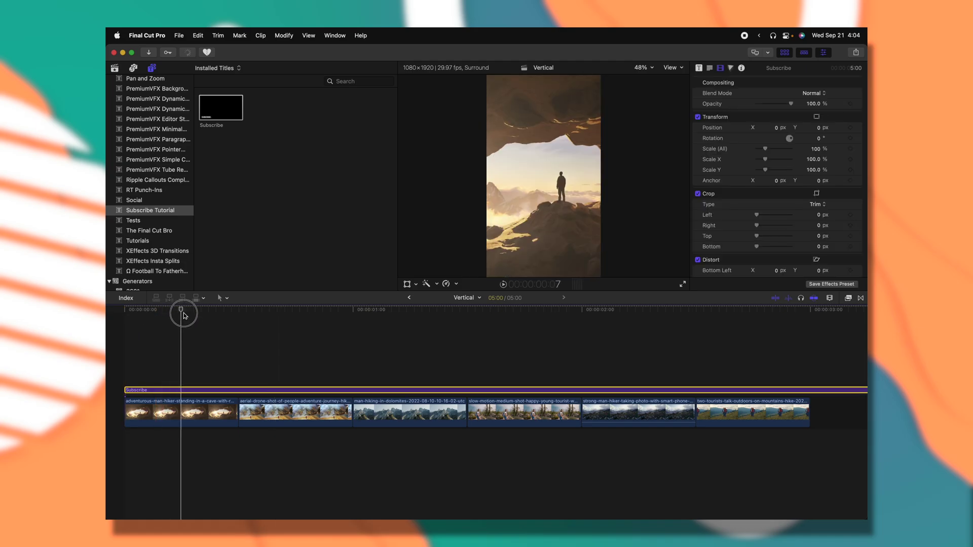
pyautogui.moveTo(184, 315); pyautogui.dragTo(202, 324)
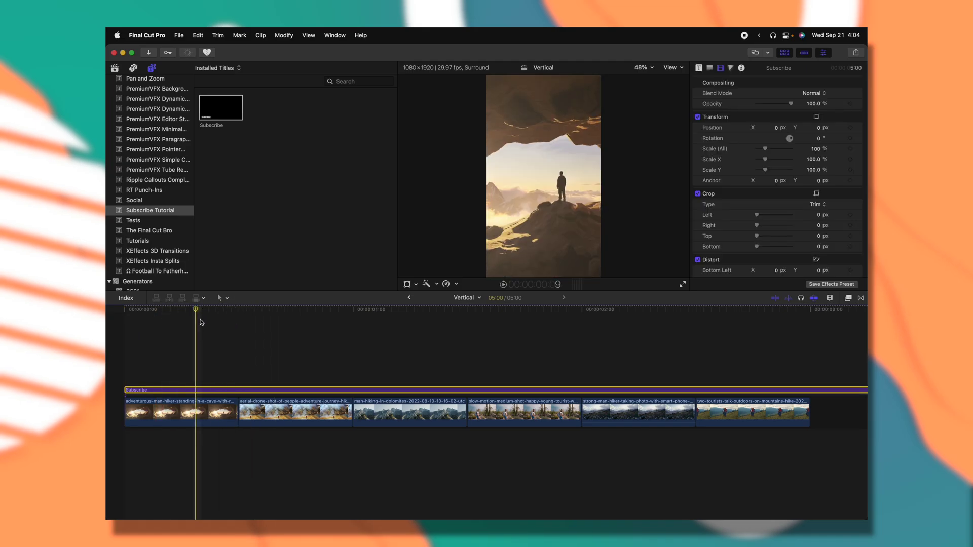
# - Zoom the viewer out to 25% and select the Subscribe title with the first clip
pyautogui.click(461, 168)
pyautogui.press('super+minus')
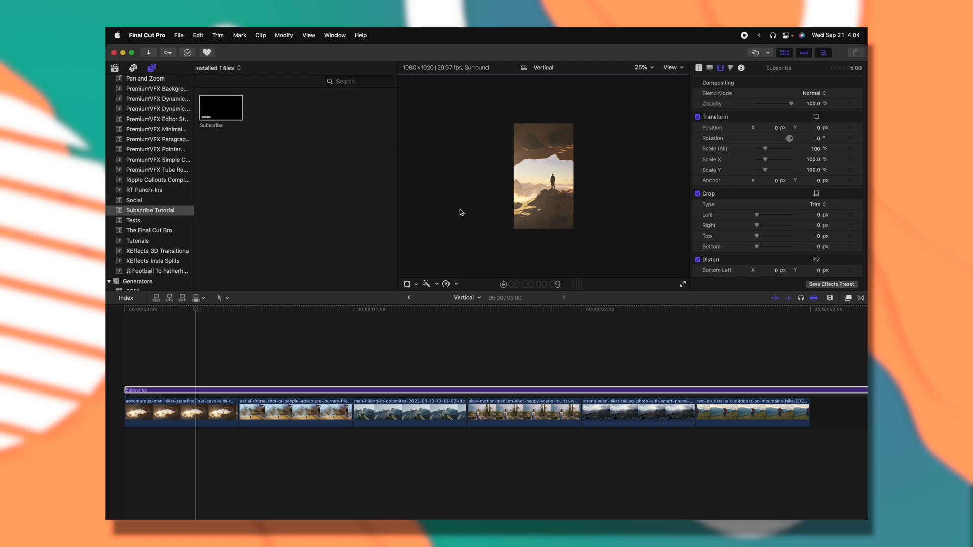
pyautogui.moveTo(233, 344); pyautogui.dragTo(231, 391)
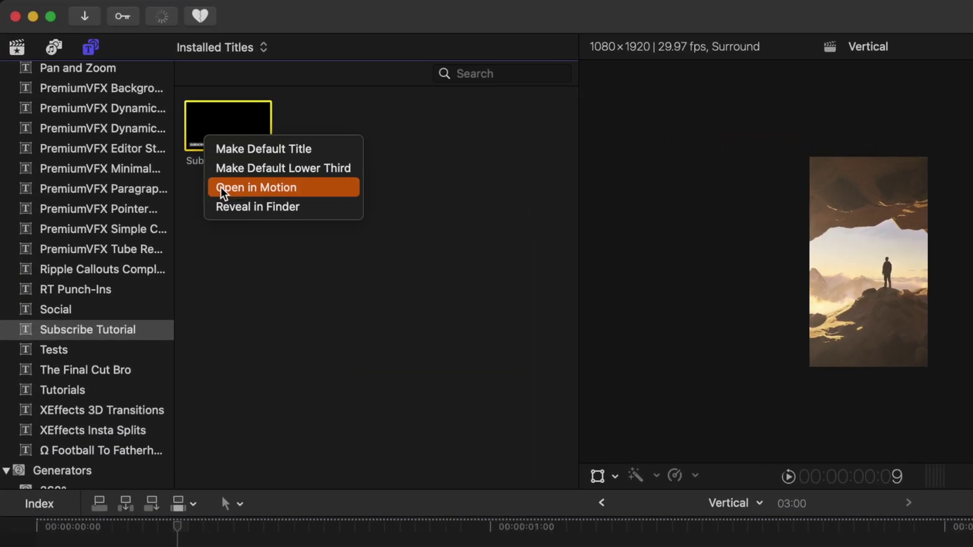
# - Open the Subscribe title in Motion, add a 9:16 snapshot under Project > Snapshots, and switch to it
pyautogui.click(217, 139)
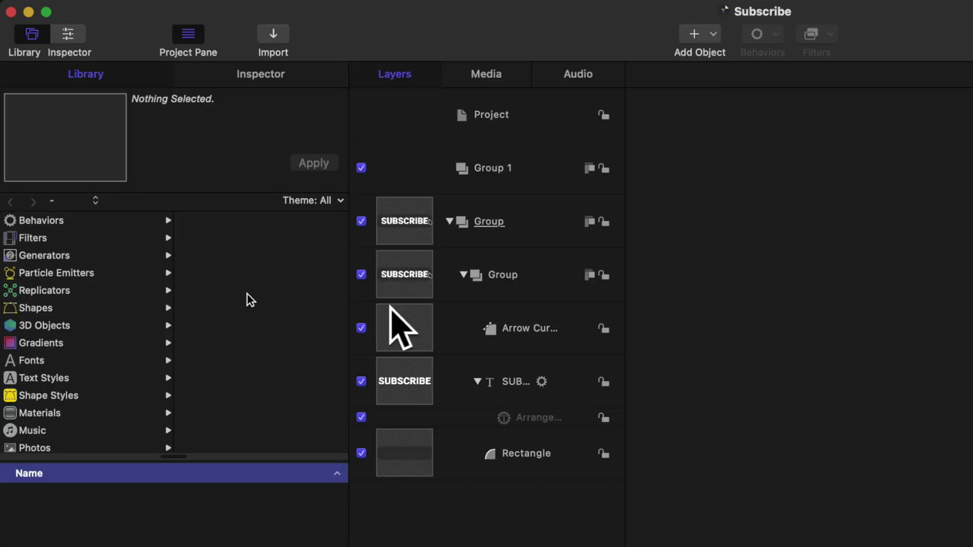
pyautogui.click(521, 109)
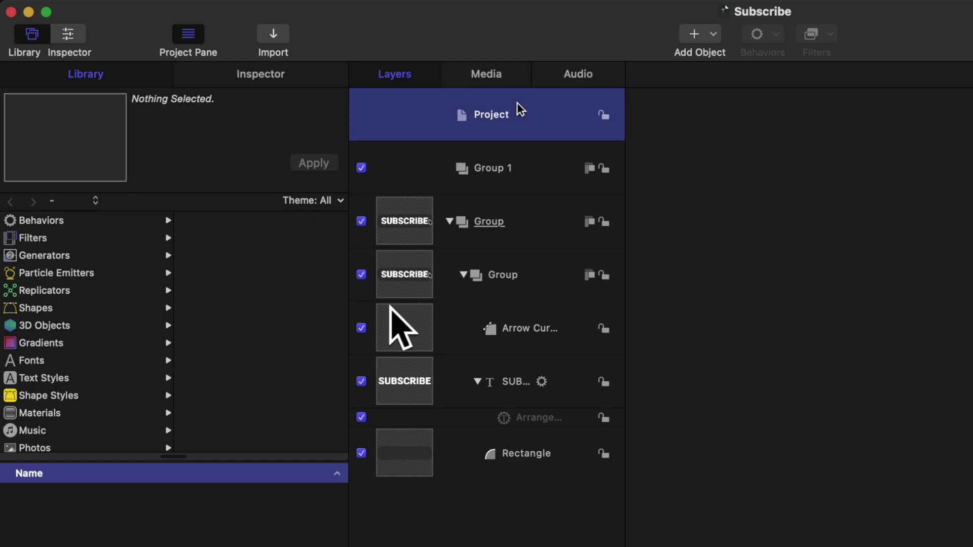
pyautogui.click(309, 79)
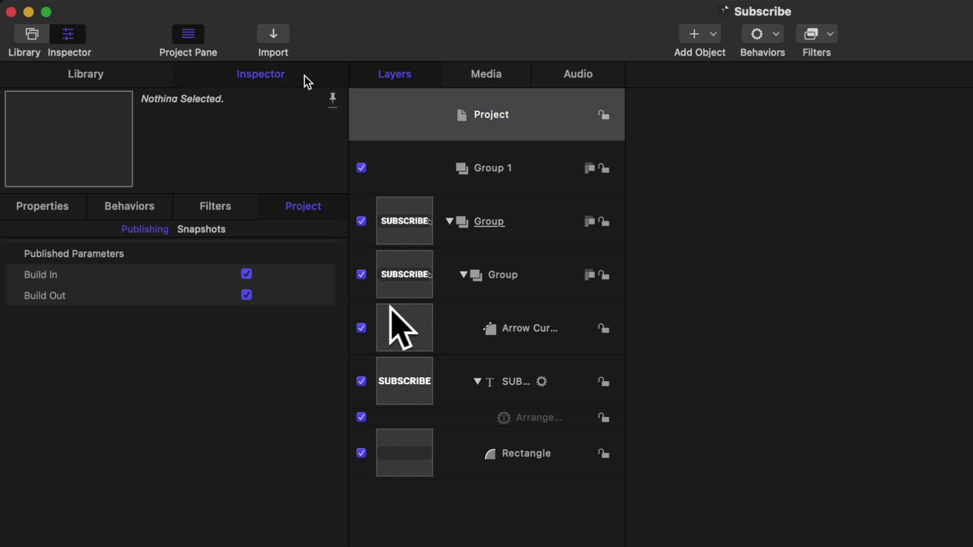
pyautogui.click(218, 229)
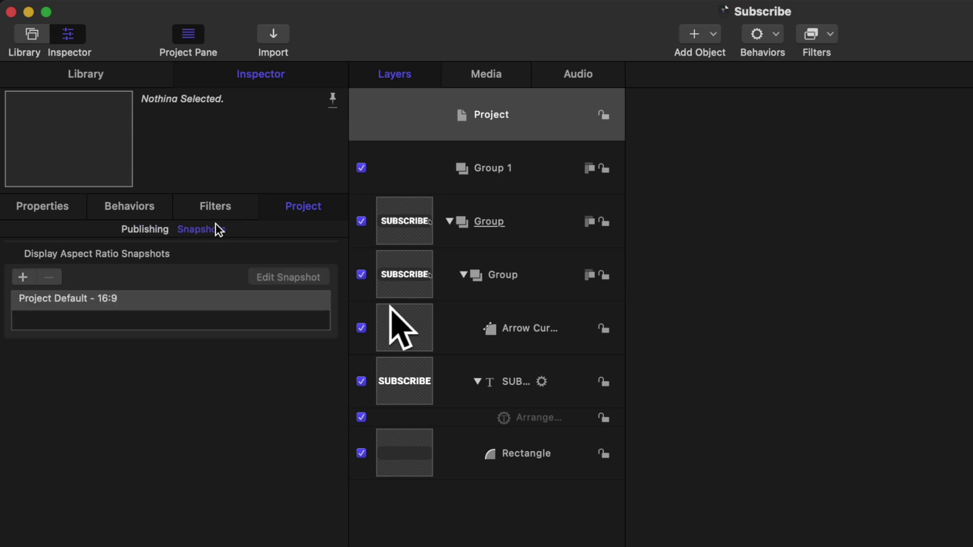
pyautogui.click(20, 279)
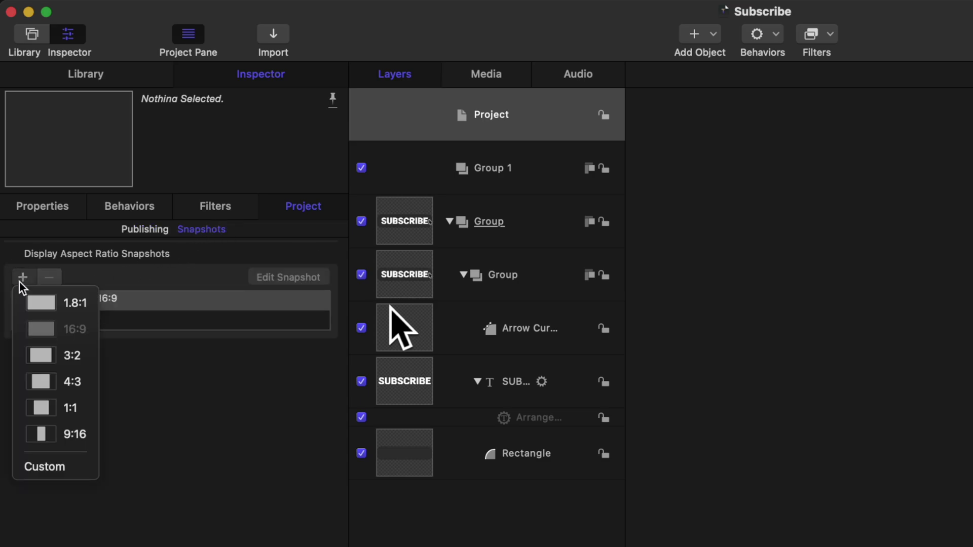
pyautogui.click(62, 431)
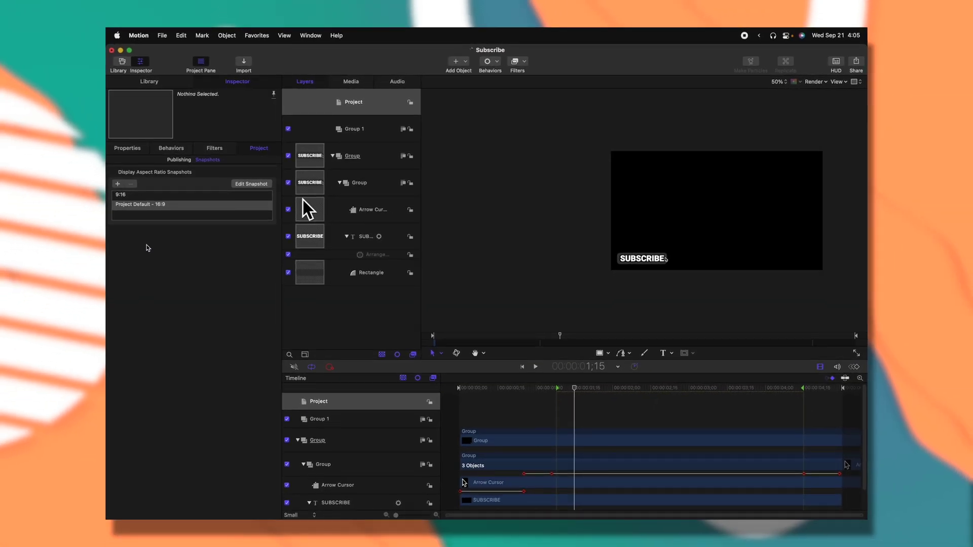
pyautogui.click(121, 196)
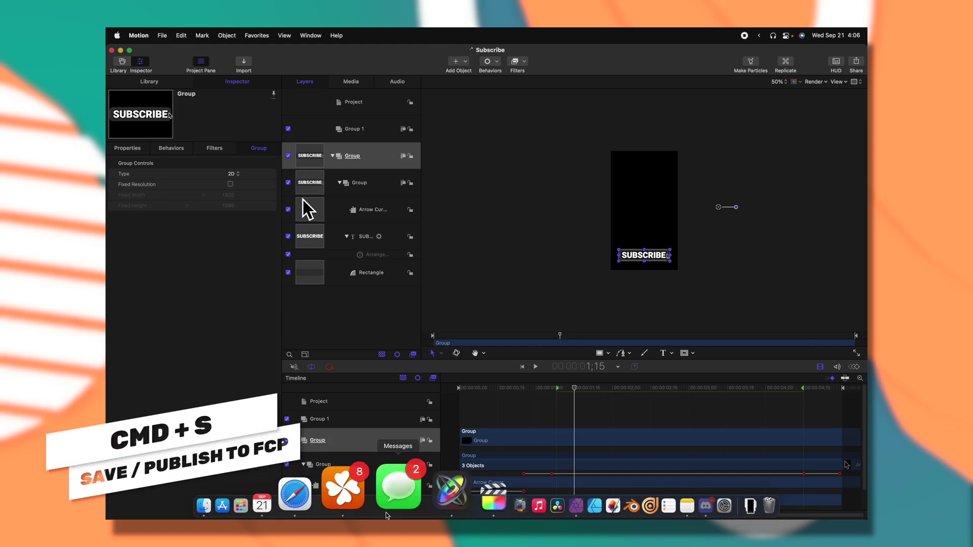
# - Back in Final Cut Pro, place the Subscribe title above the clips and scrub to one second in
pyautogui.click(430, 493)
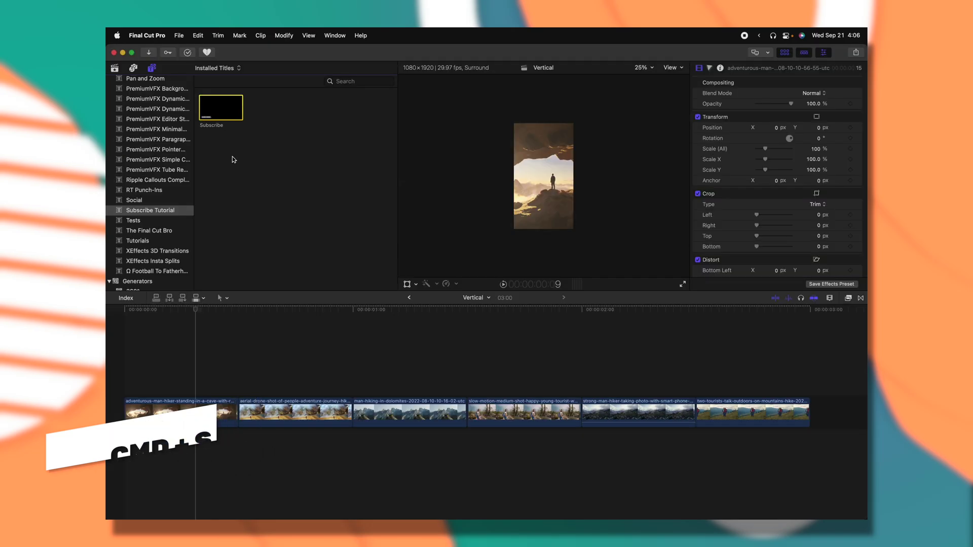
pyautogui.moveTo(207, 104); pyautogui.dragTo(133, 390)
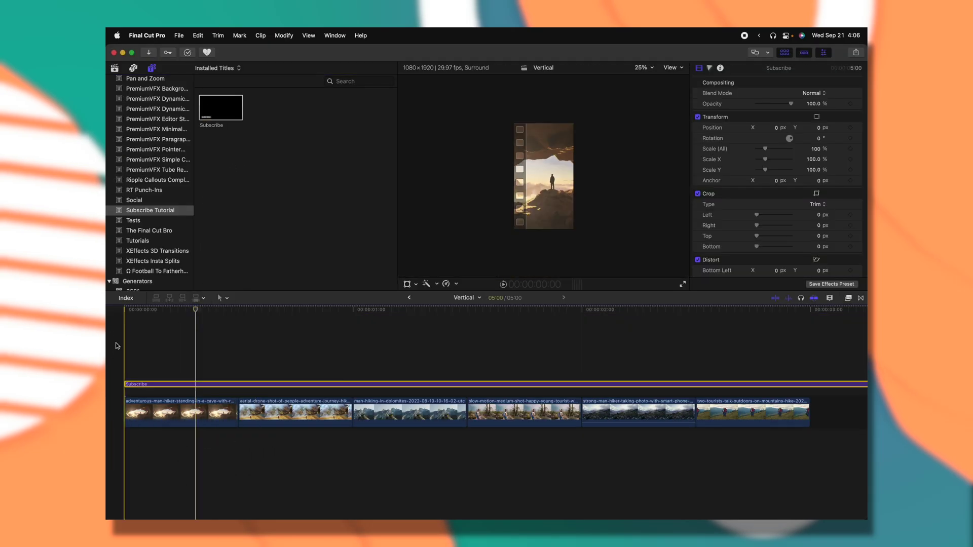
pyautogui.moveTo(198, 310); pyautogui.dragTo(359, 332)
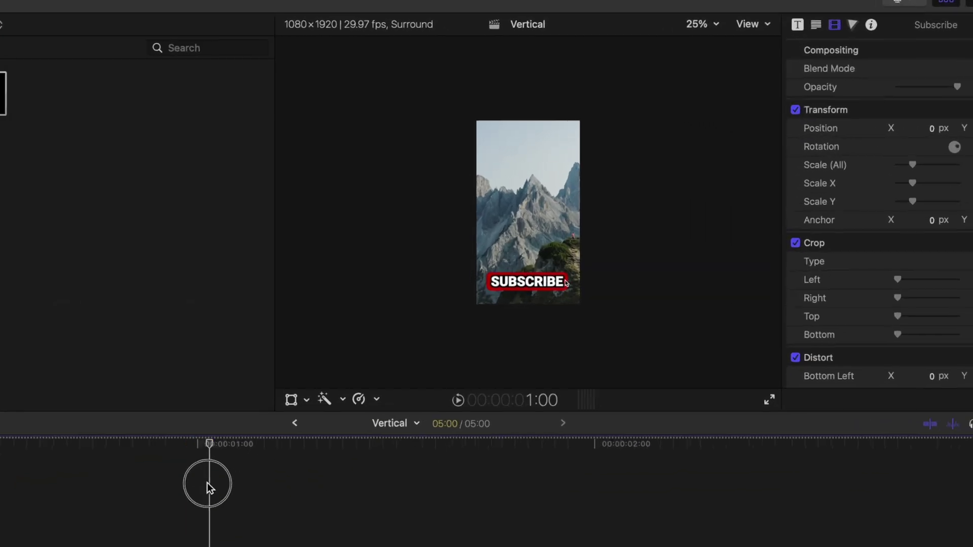
pyautogui.moveTo(207, 485); pyautogui.dragTo(208, 487)
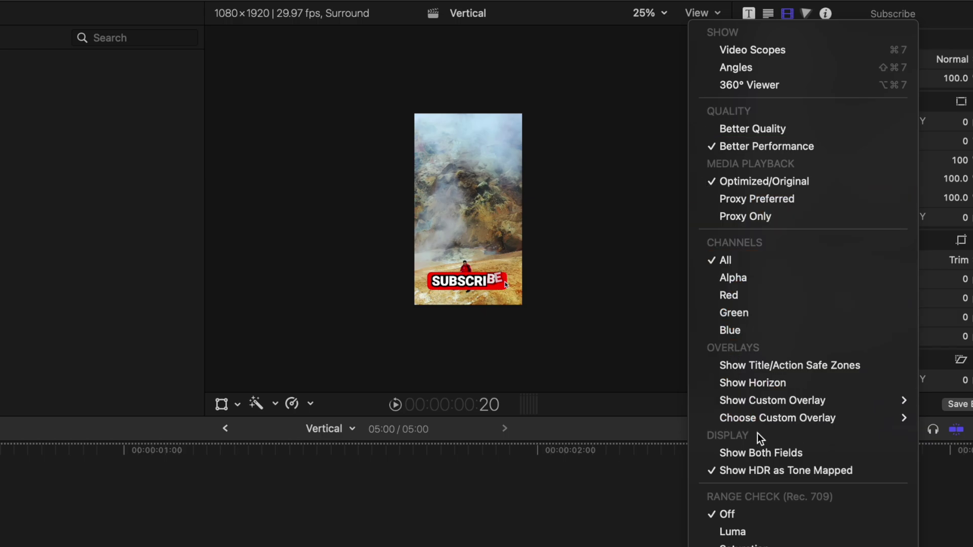
# - Add YouTube Shorts UI.png as a custom overlay, replacing the existing overlay of that name
pyautogui.moveTo(758, 423)
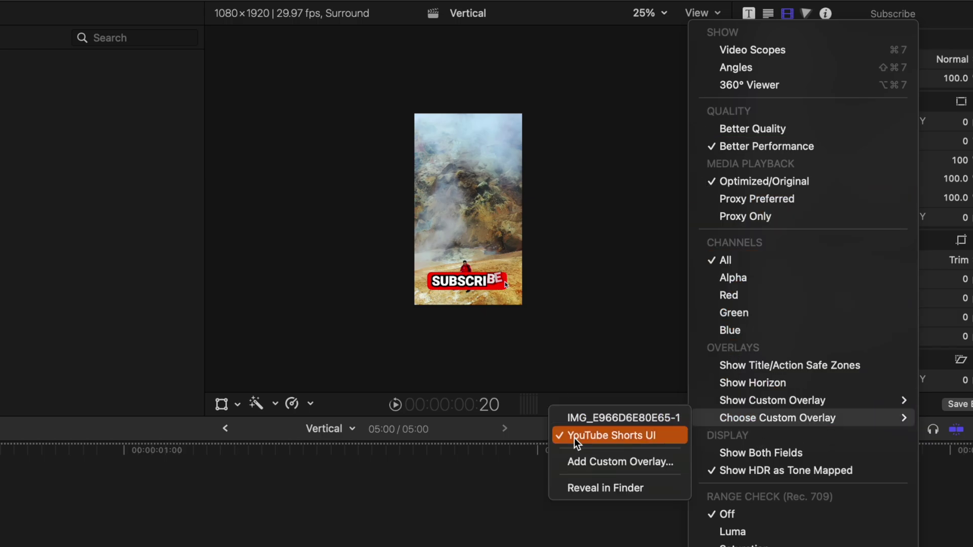
pyautogui.click(584, 462)
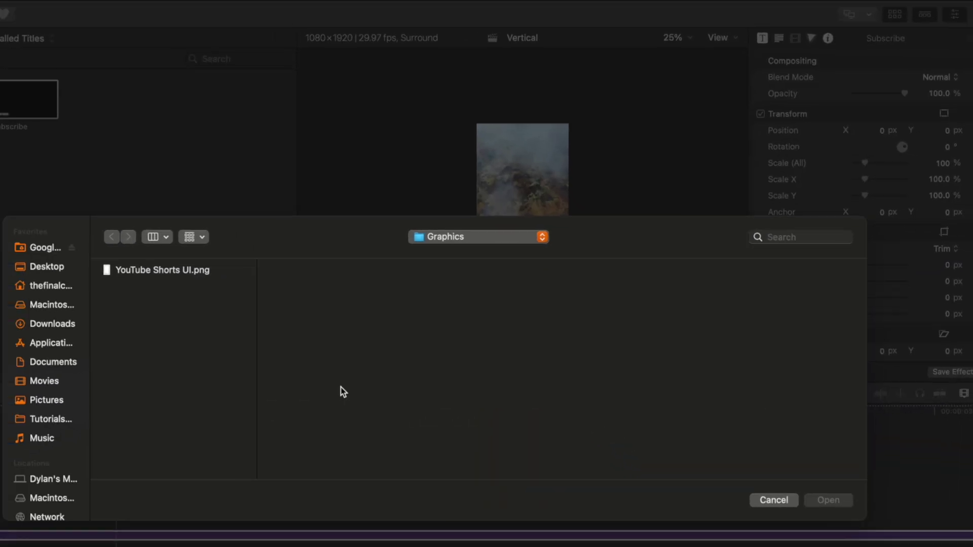
pyautogui.click(213, 264)
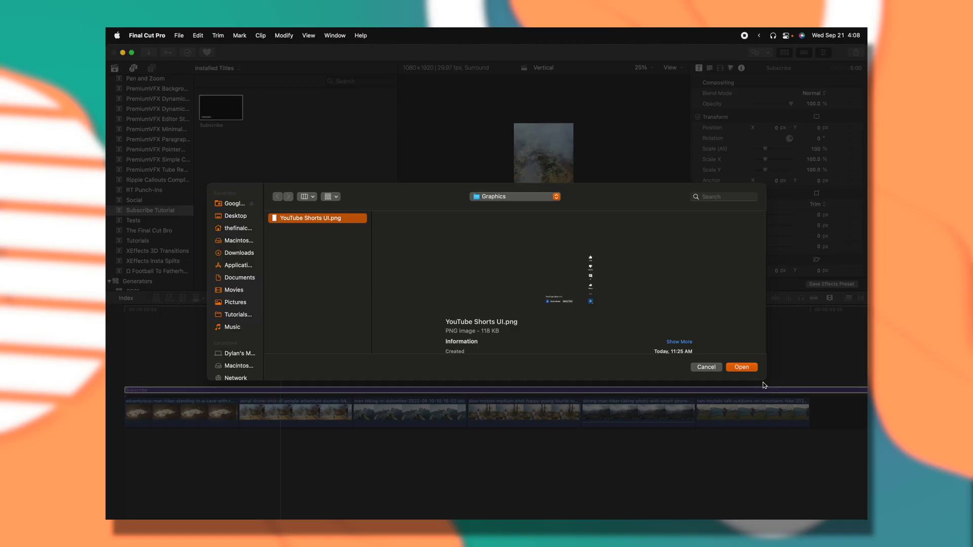
pyautogui.click(745, 367)
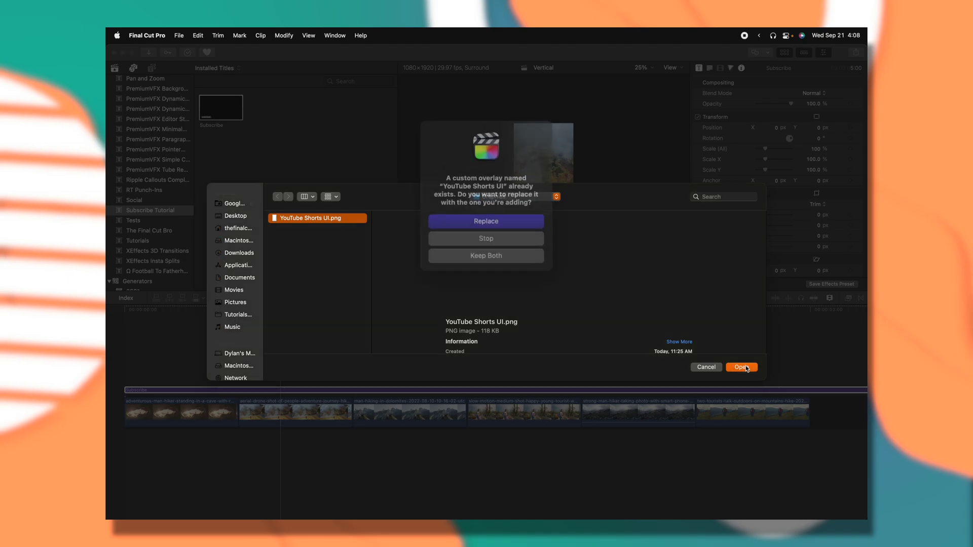
pyautogui.click(523, 214)
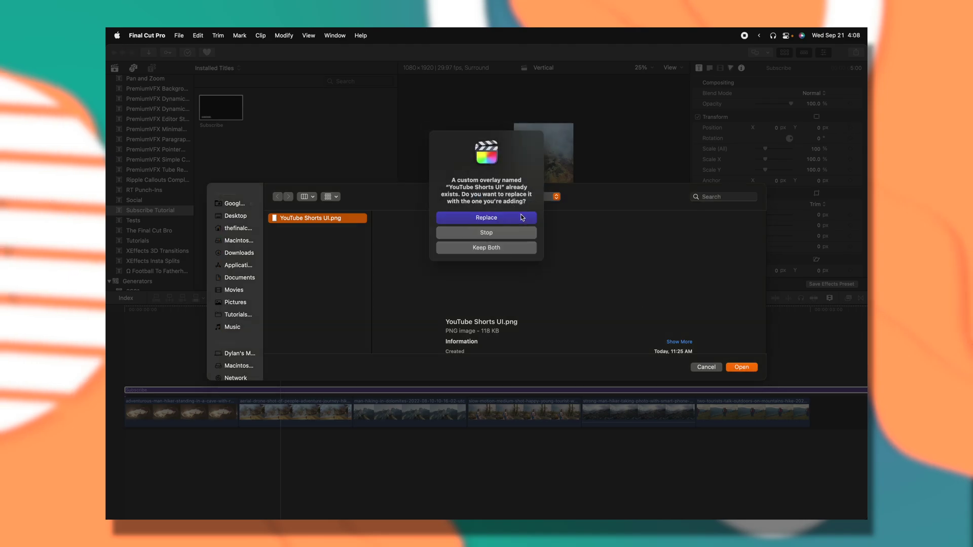
# - Turn on Show Custom Overlay, zoom the viewer in and back to fit, then select the SUBSCRIBE title
pyautogui.click(681, 68)
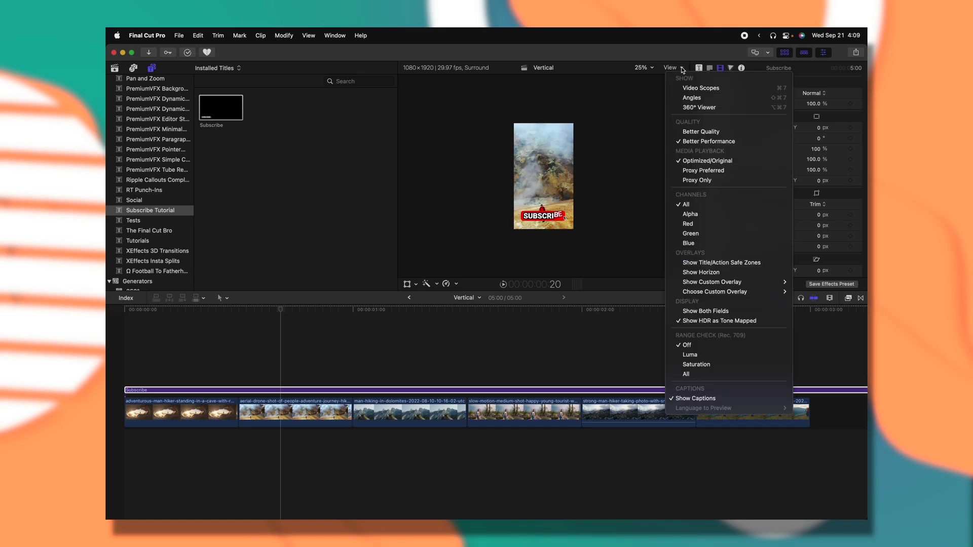
pyautogui.click(702, 282)
pyautogui.press('super+equal')
pyautogui.press('super+equal')
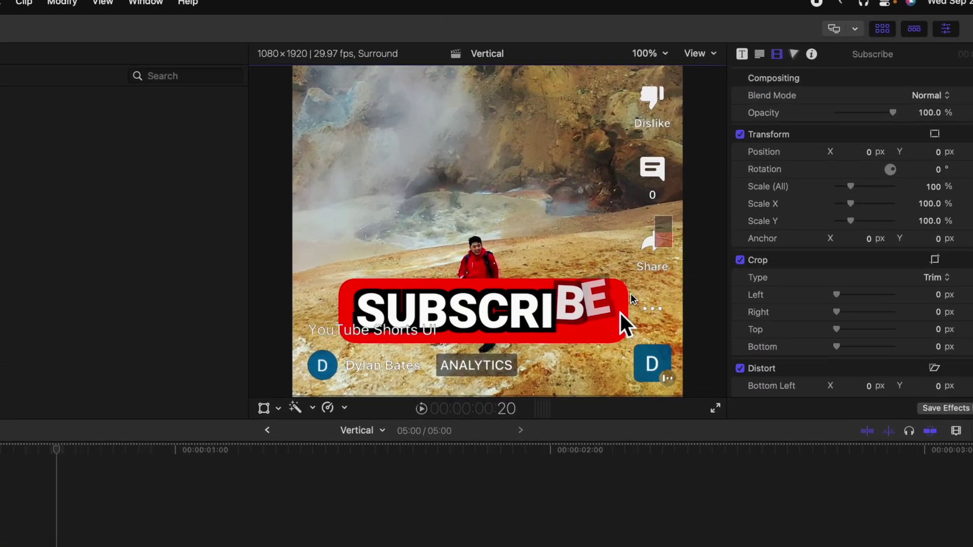
pyautogui.press('super+minus')
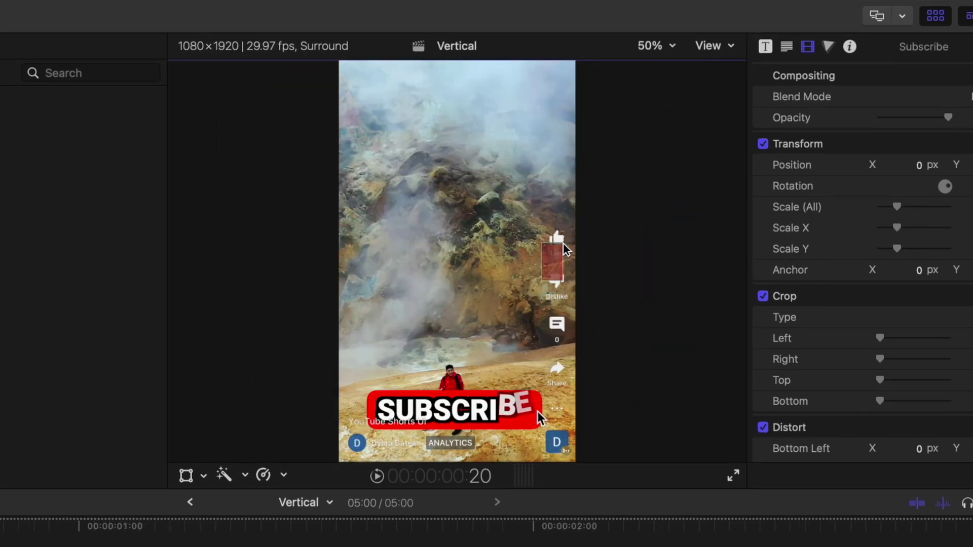
pyautogui.press('super+minus')
pyautogui.hotkey('shift', 'z')
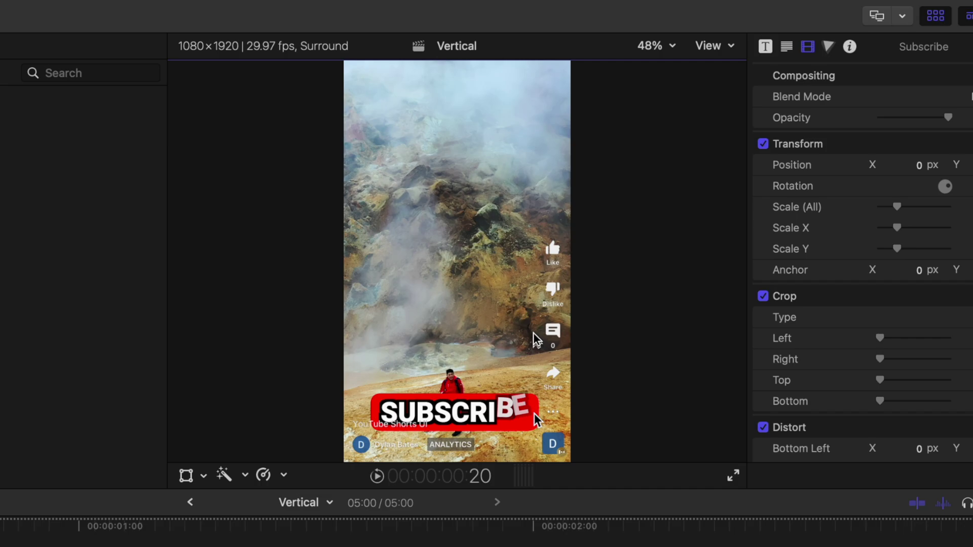
pyautogui.click(401, 414)
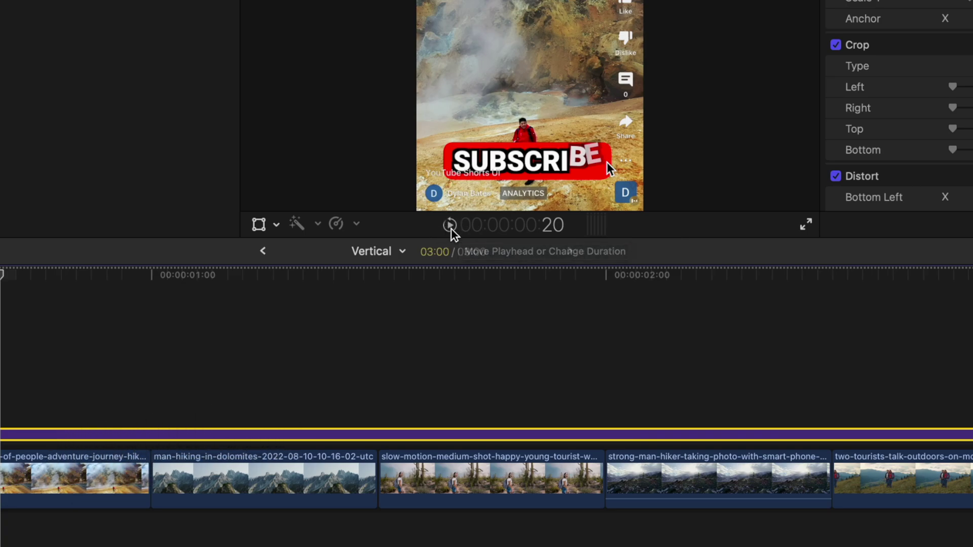
pyautogui.click(451, 225)
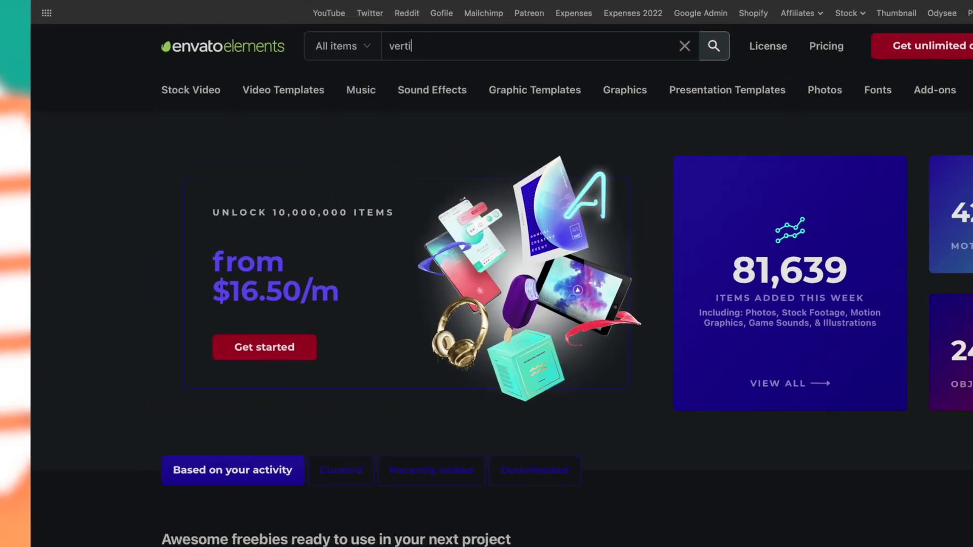
# - Search 'vertical', open the Video Templates results, and filter to Final Cut Pro
pyautogui.press('Return')
pyautogui.scroll(-15, 430, 317)
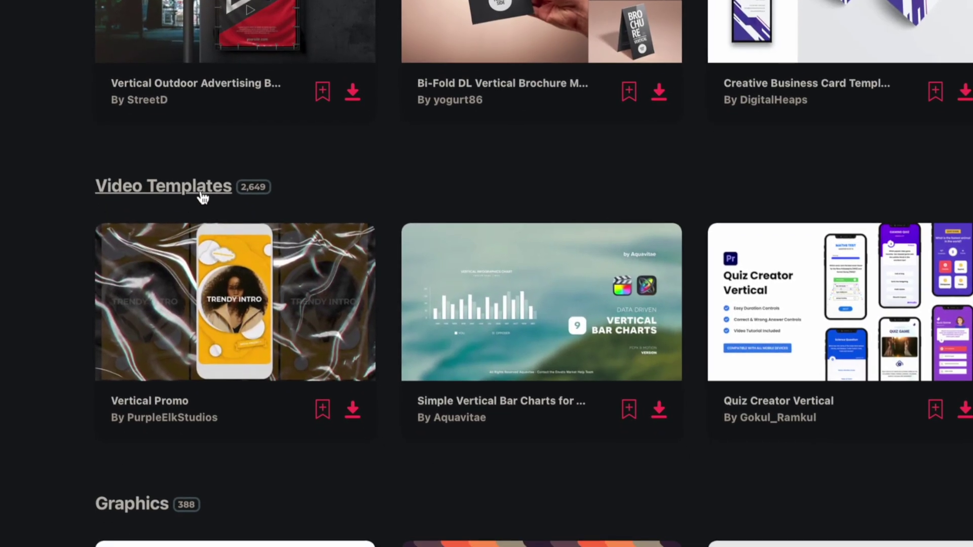
pyautogui.click(202, 197)
pyautogui.scroll(-3, 152, 299)
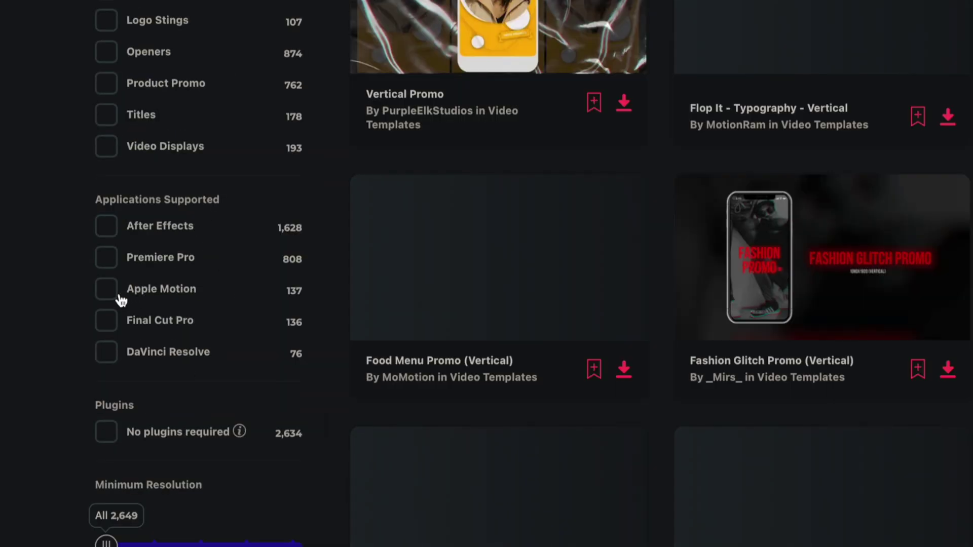
pyautogui.click(107, 321)
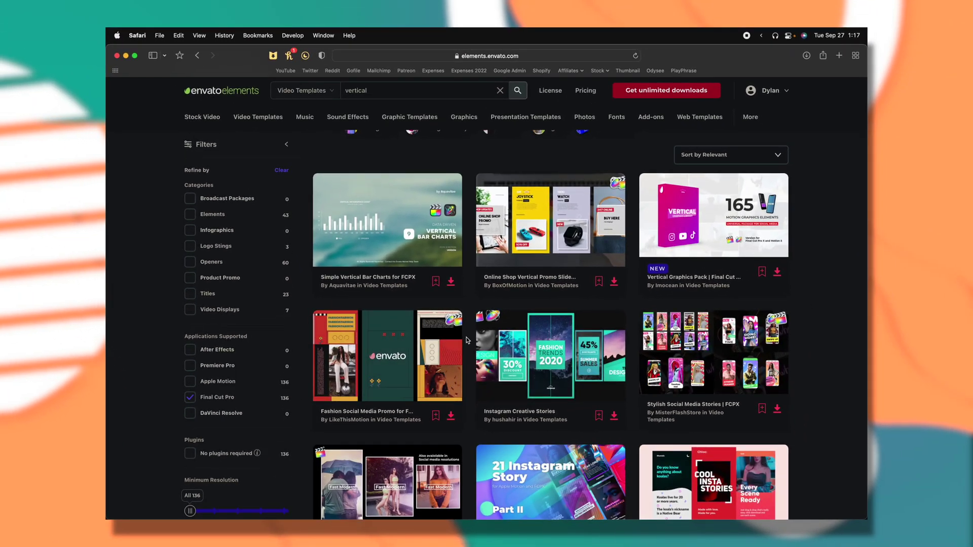
pyautogui.scroll(-1, 467, 340)
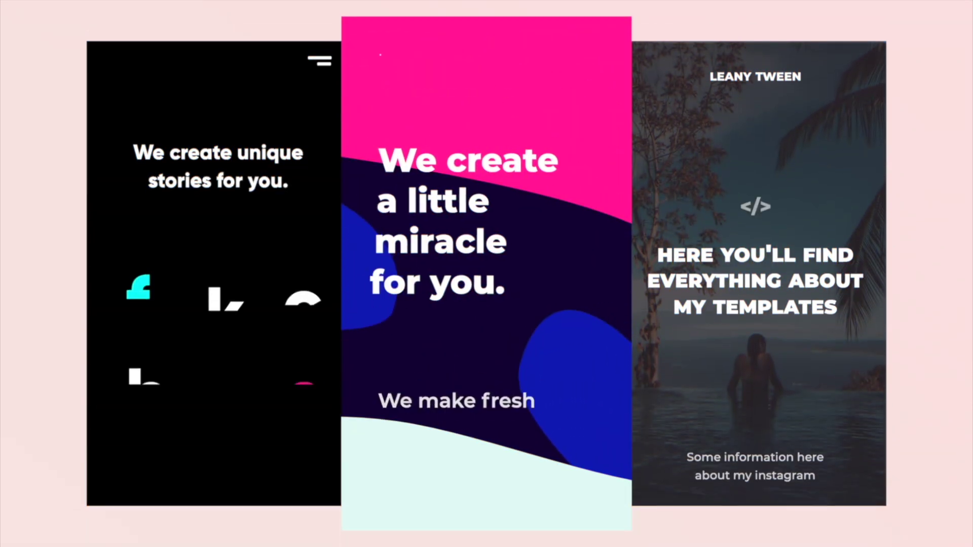